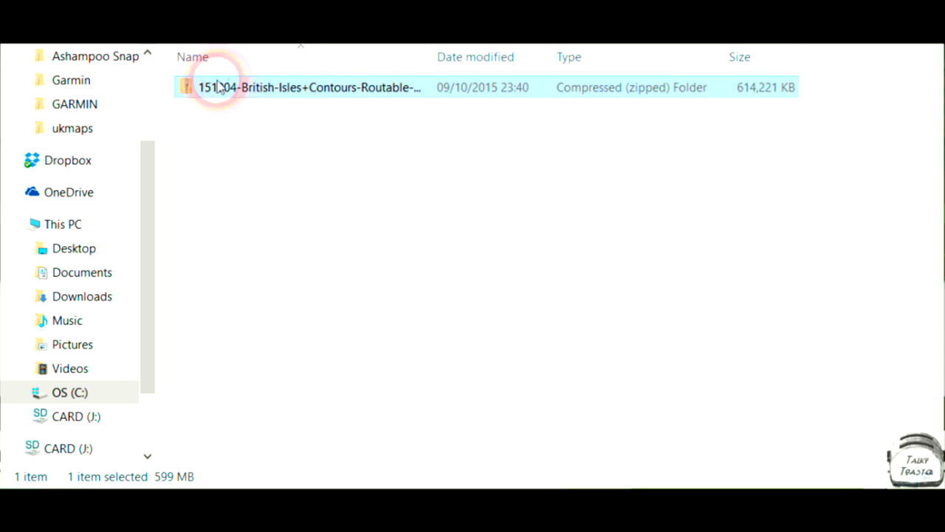
- Select the 614,221 KB 151004-British-Isles contour map zip download
left_click(255, 96)
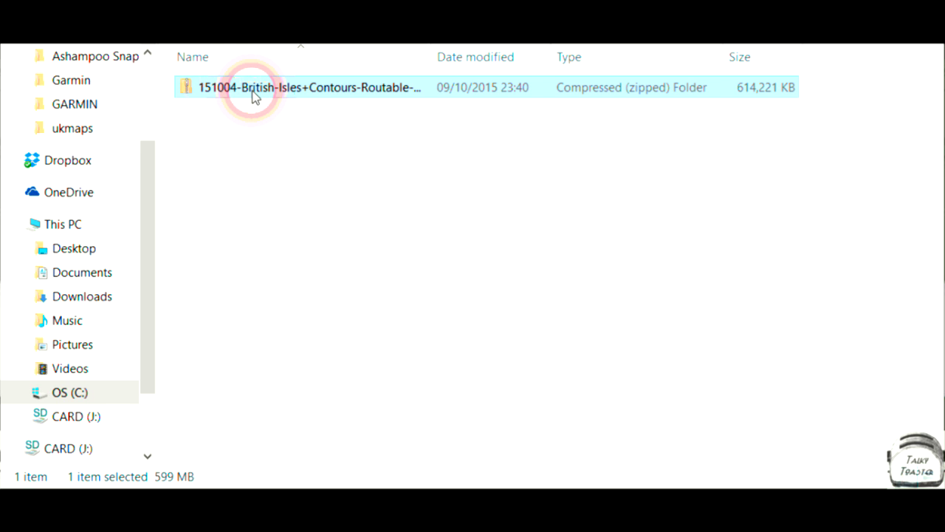
- Copy 151004-British-Isles+Contours-Routable-GMAPSUPP-NEW.img out of the zip, then go to CARD (J:)
double_click(255, 96)
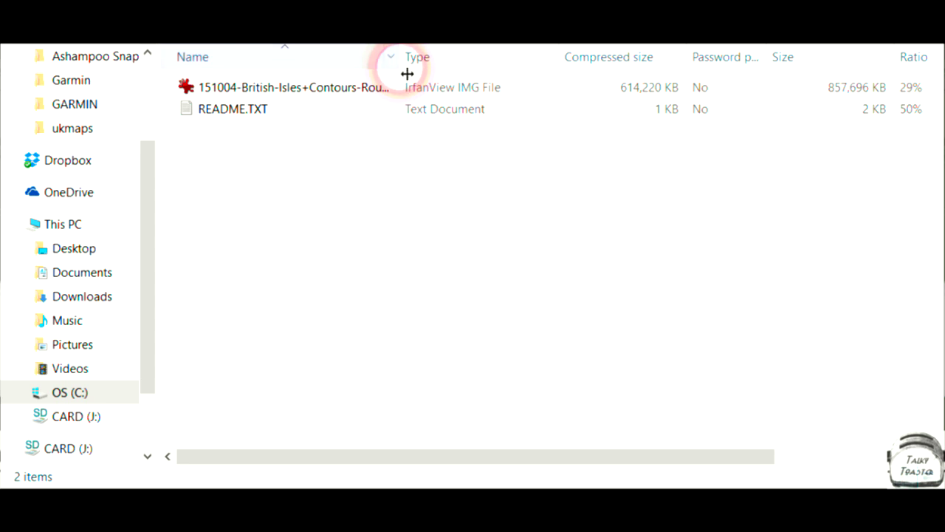
left_click_drag(410, 73, 600, 69)
left_click(428, 87)
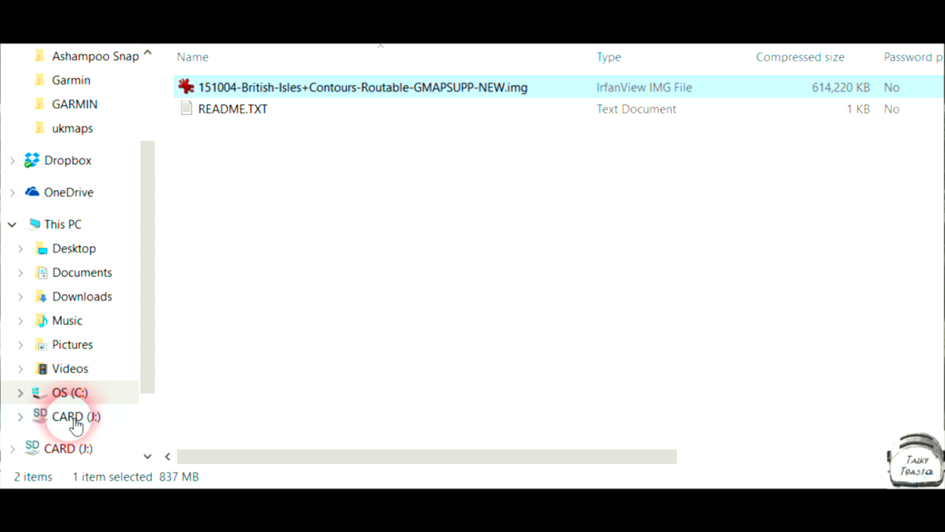
right_click(293, 89)
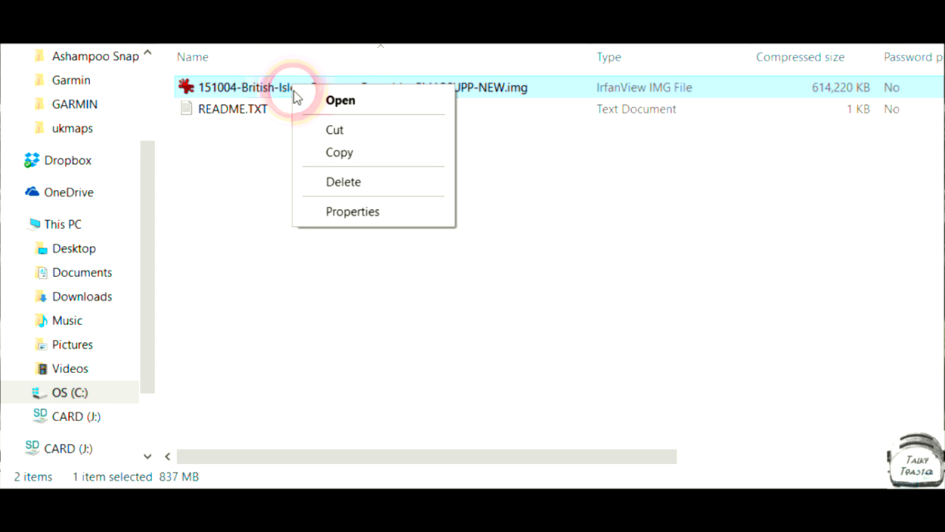
left_click(336, 154)
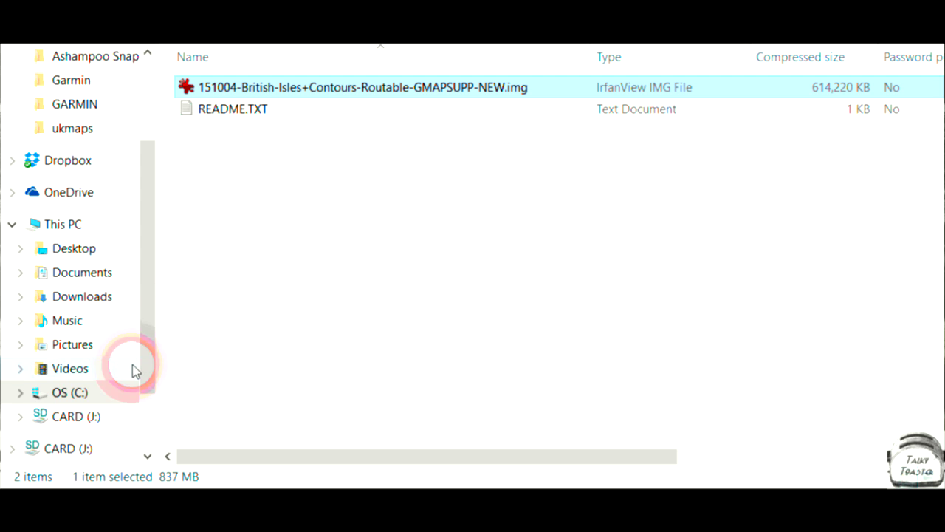
left_click(78, 416)
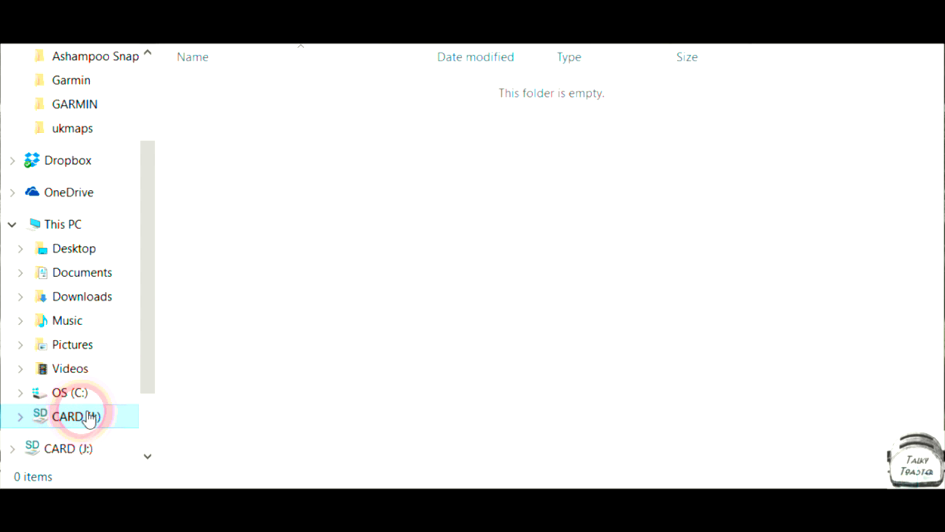
- Make a new folder named GARMIN at the root of CARD (J:) and open it
right_click(227, 124)
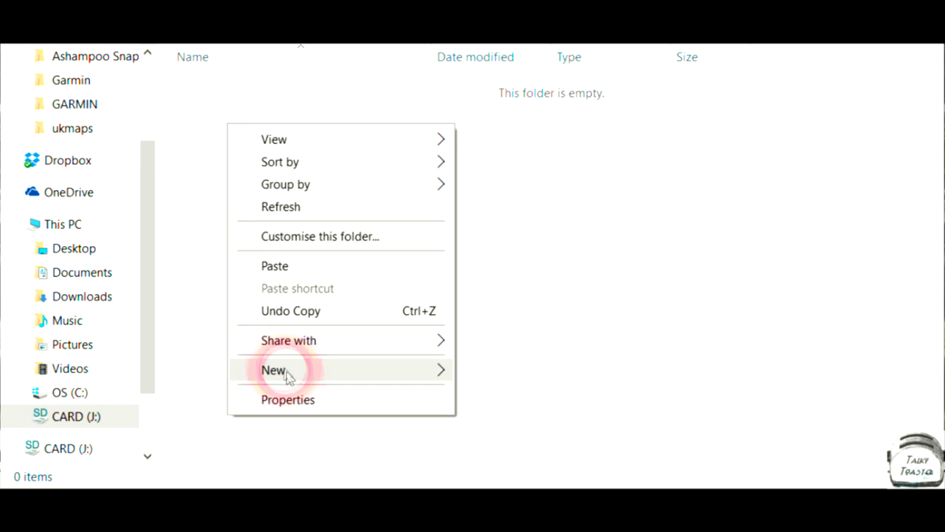
mouse_move(288, 377)
left_click(489, 372)
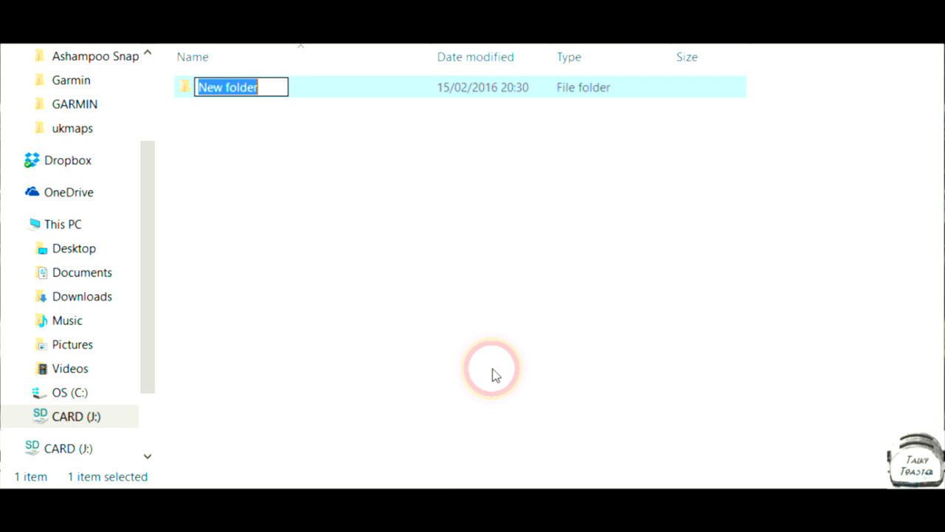
type("G")
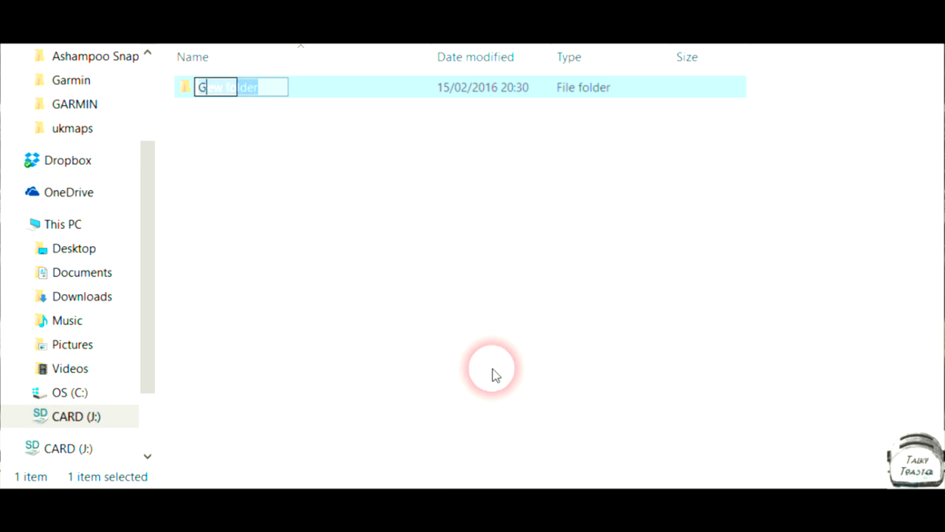
type("ARMIN")
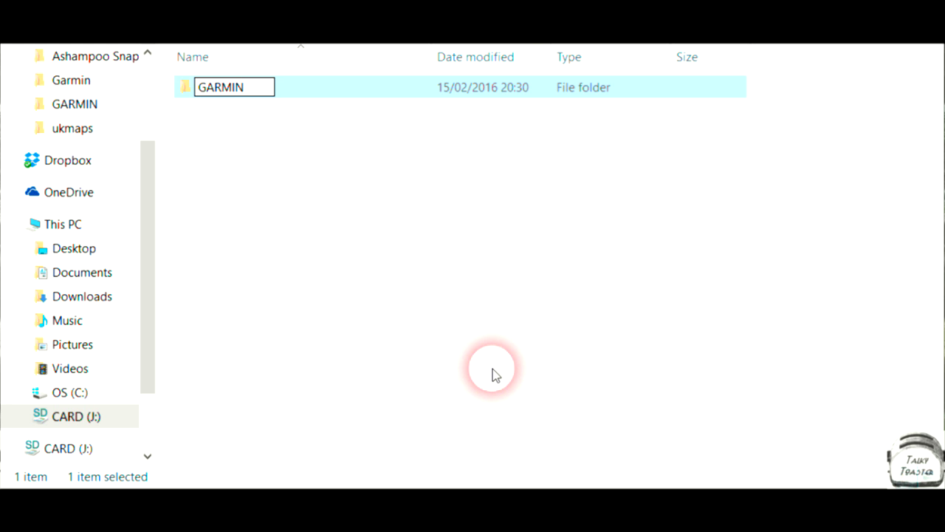
left_click(354, 308)
right_click(353, 308)
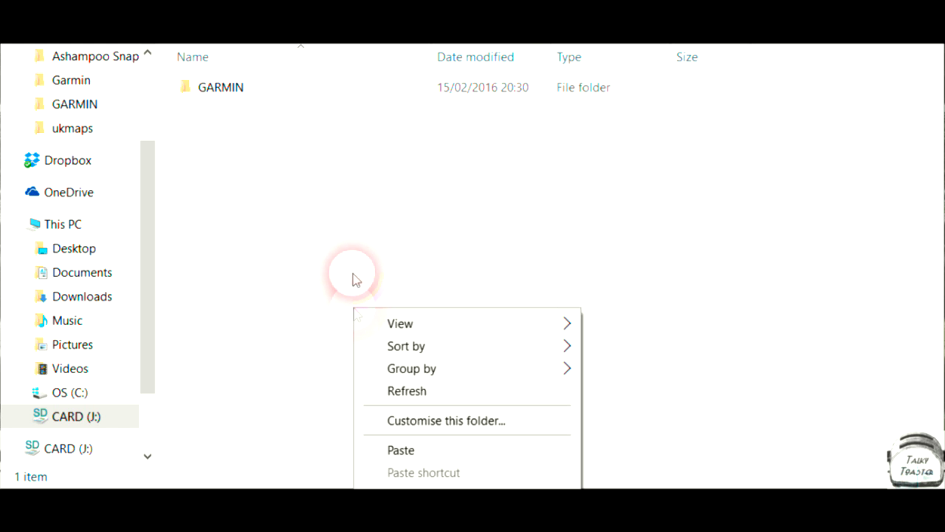
double_click(223, 93)
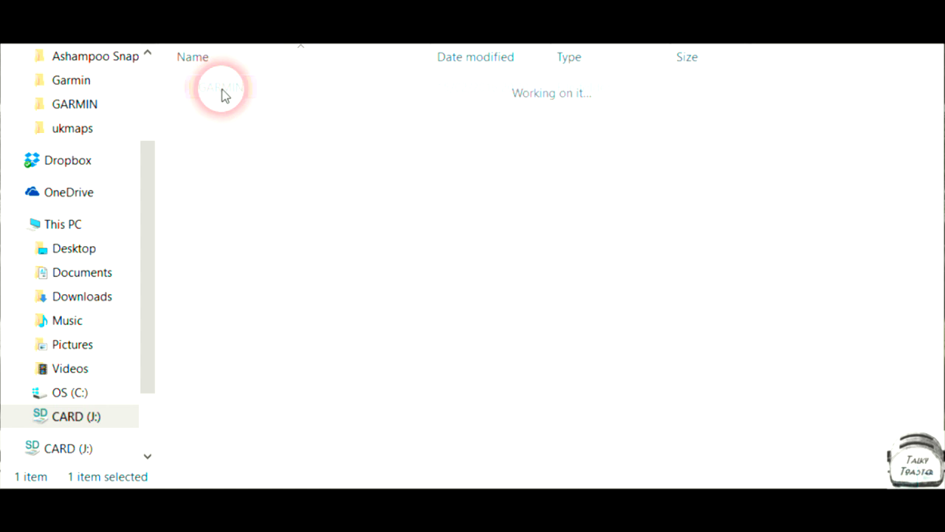
- Paste the copied .img map into the empty GARMIN folder and let the 857,696 KB copy finish
right_click(282, 165)
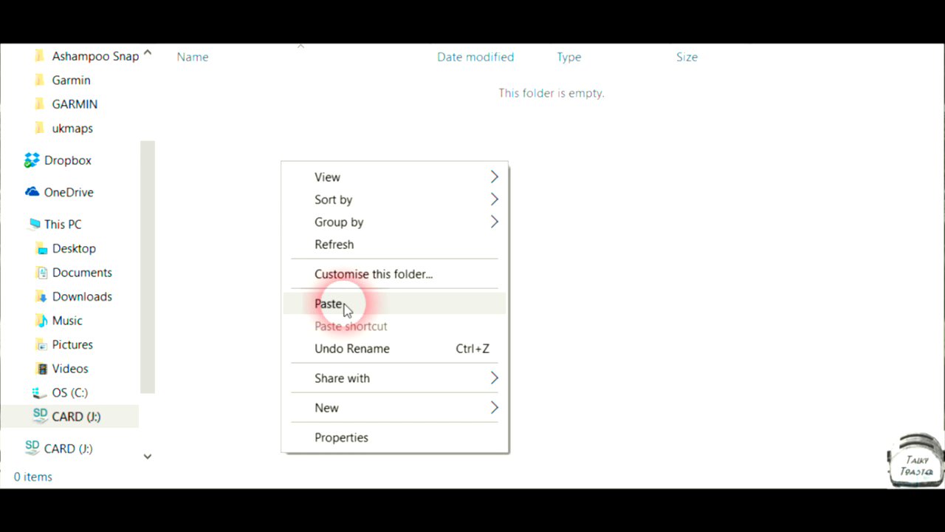
left_click(382, 309)
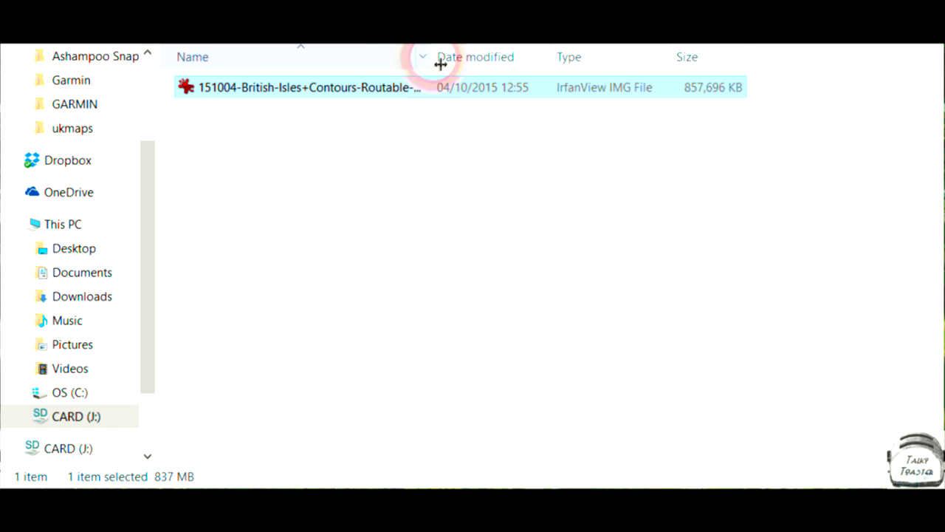
- Widen the Name column to show the full map file name, then bring up the .img file's context menu
left_click_drag(440, 65, 556, 71)
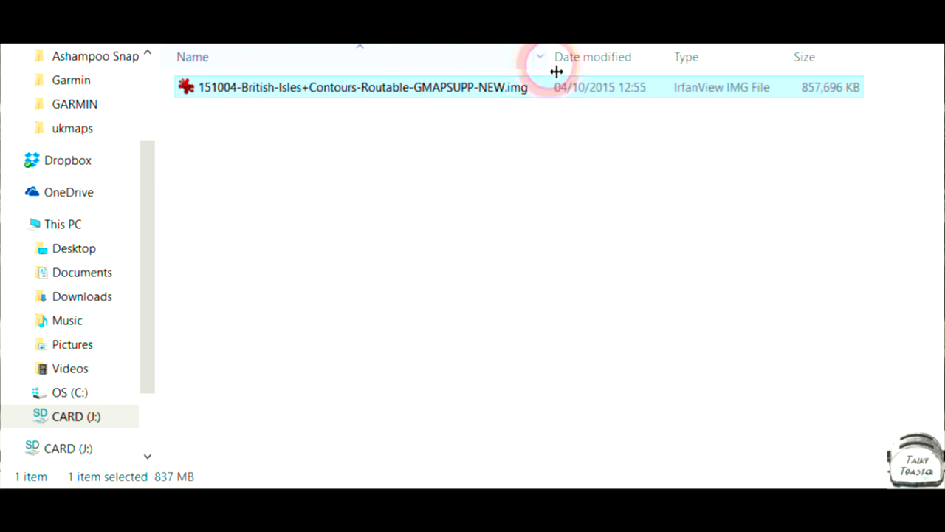
right_click(556, 72)
left_click(323, 133)
right_click(301, 125)
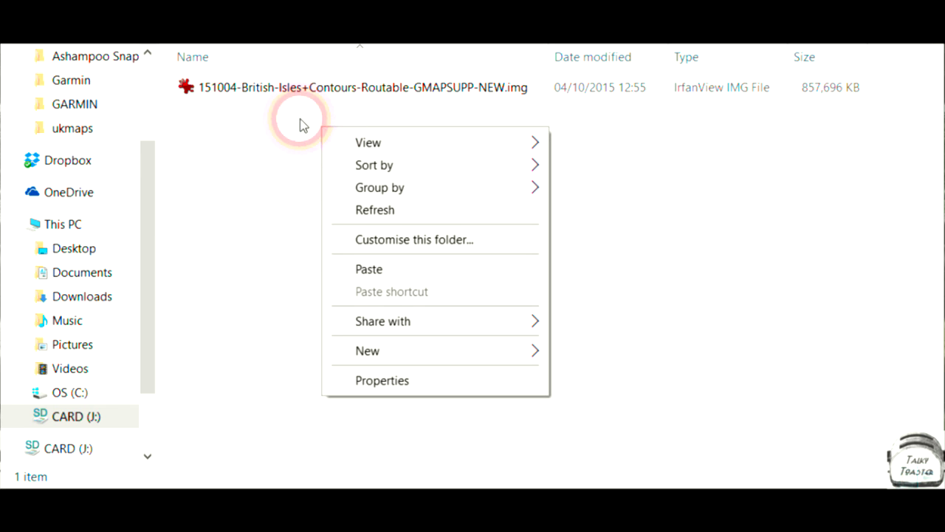
left_click(259, 90)
right_click(260, 90)
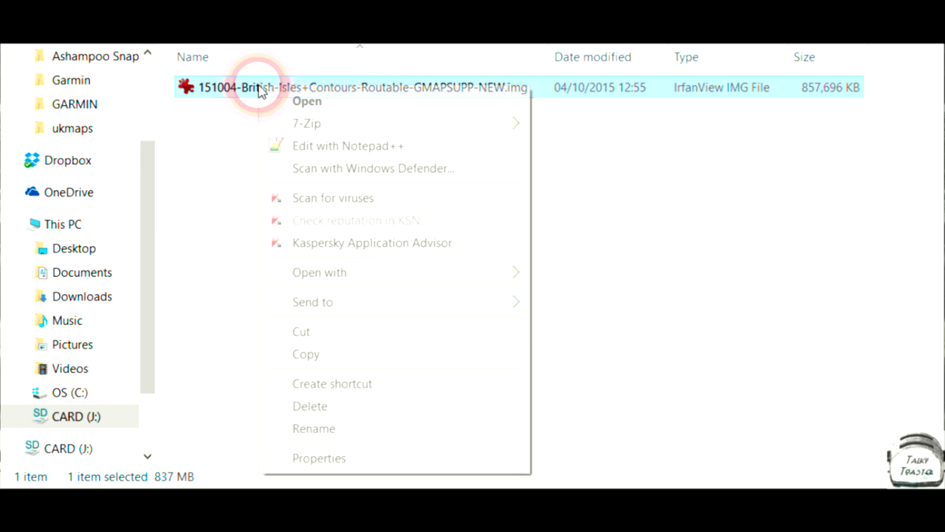
left_click(210, 139)
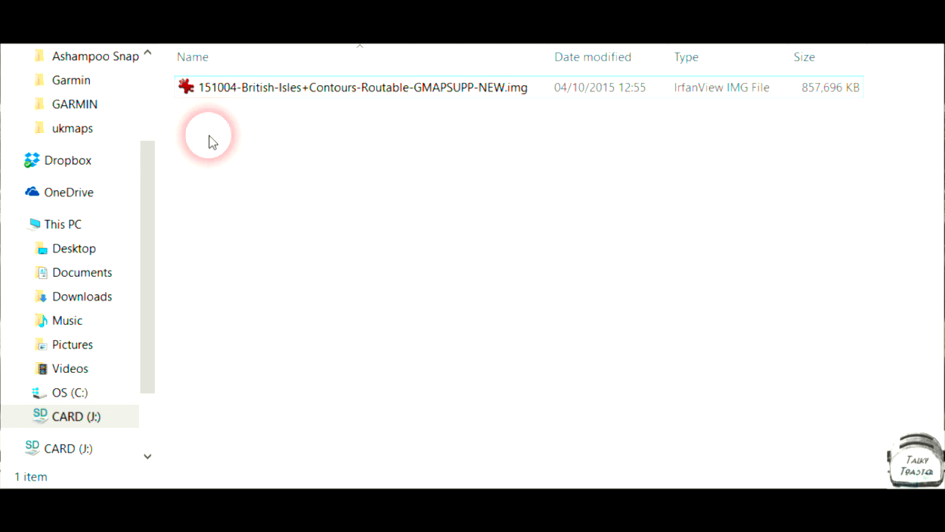
left_click(264, 90)
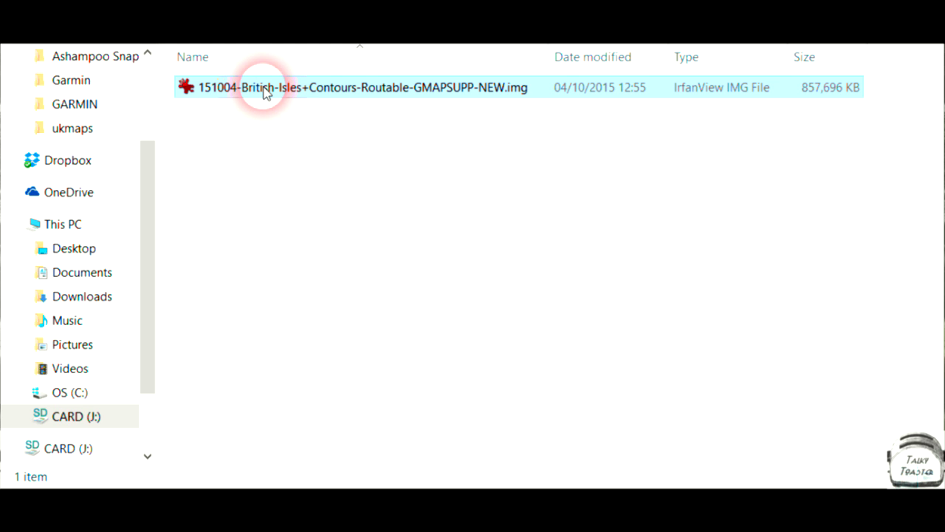
right_click(264, 89)
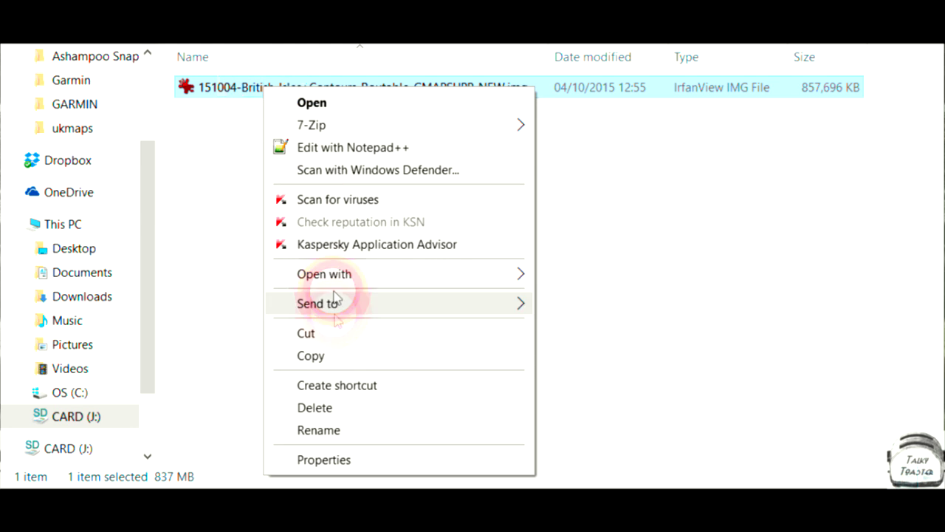
- In the map file's Properties, delete the date and region prefix from its name
left_click(338, 460)
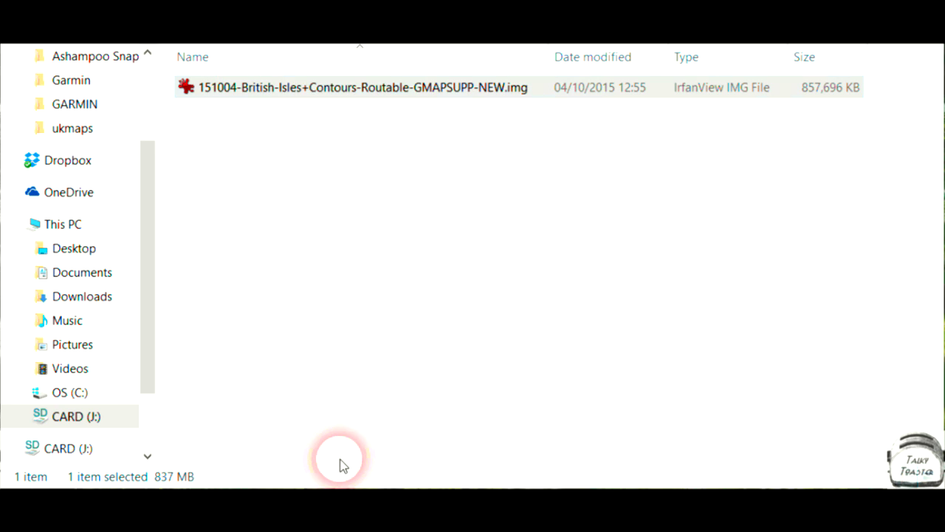
left_click(506, 172)
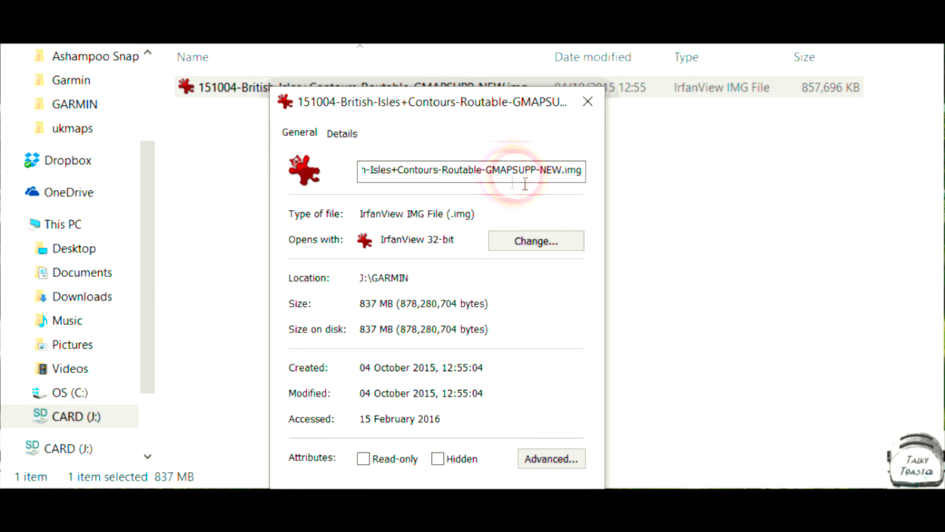
right_click(470, 182)
left_click(492, 171)
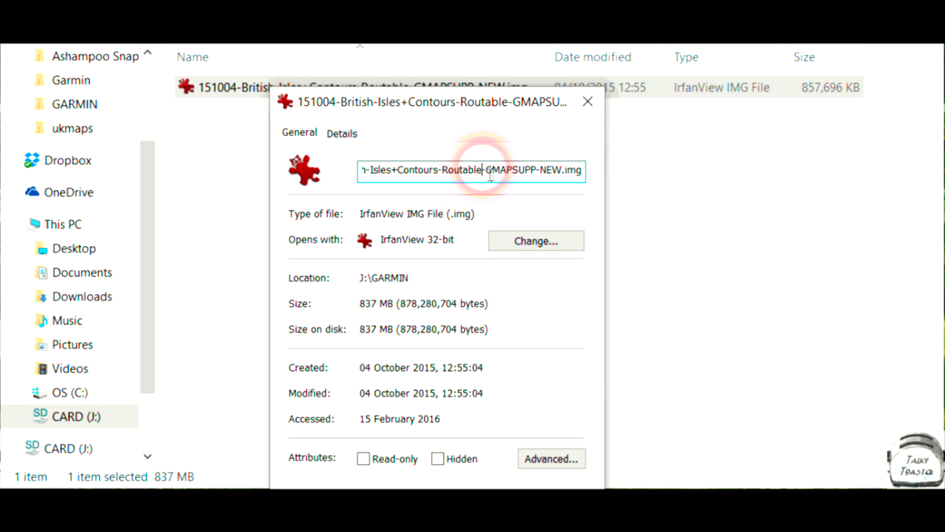
left_click_drag(493, 174, 303, 163)
key("Delete")
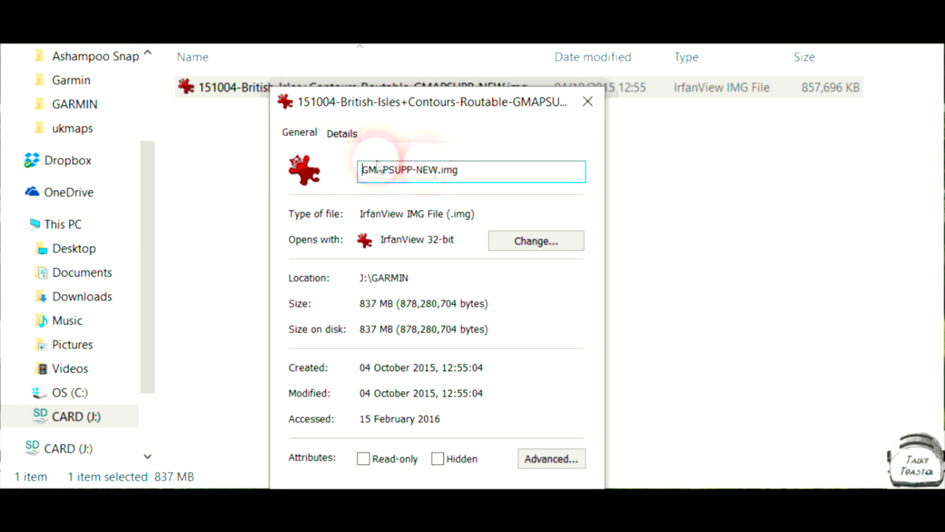
- Trim '-NEW' so the name reads GMAPSUPP.img, then close Properties without applying
right_click(439, 170)
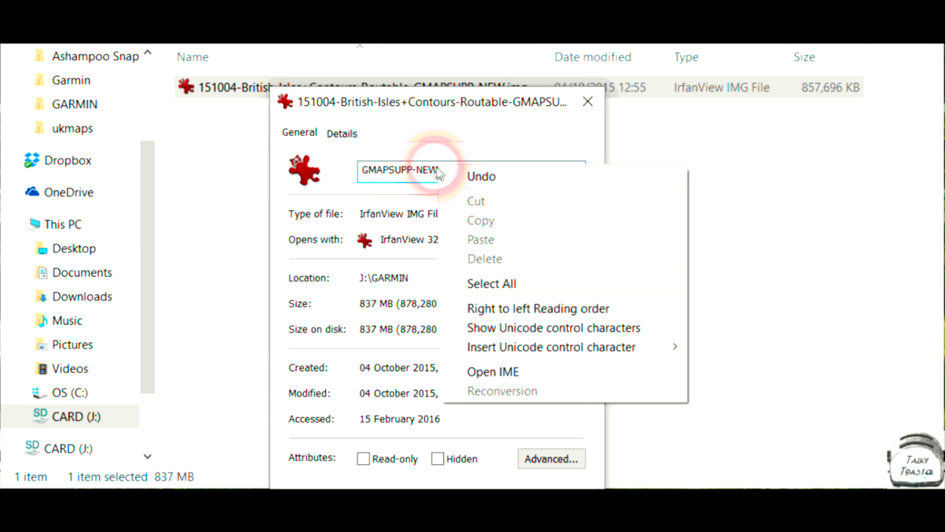
right_click(421, 172)
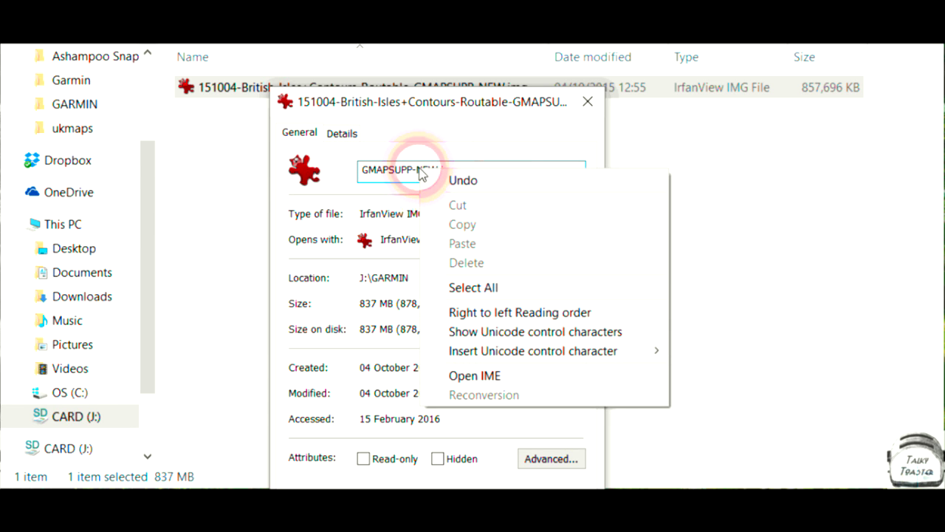
left_click(424, 175)
left_click(440, 177)
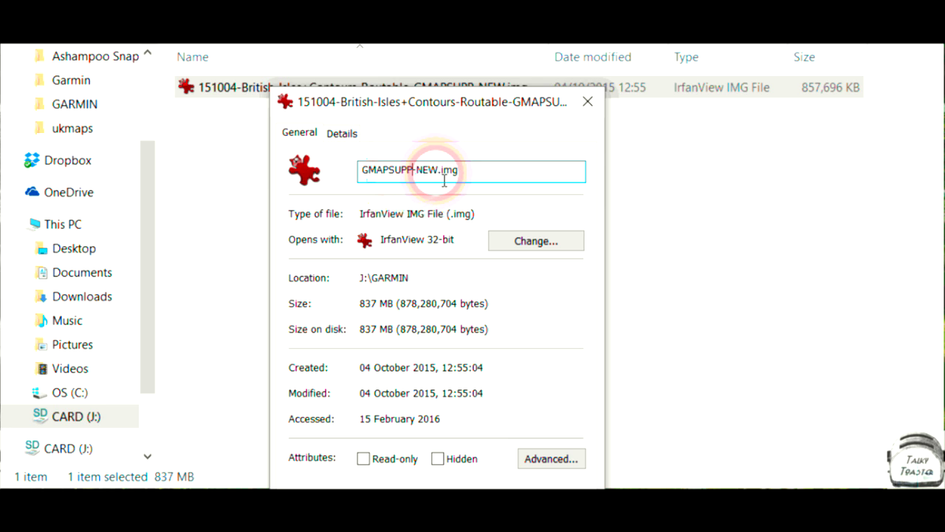
key("BackSpace")
key("BackSpace")
key("BackSpace")
key("BackSpace")
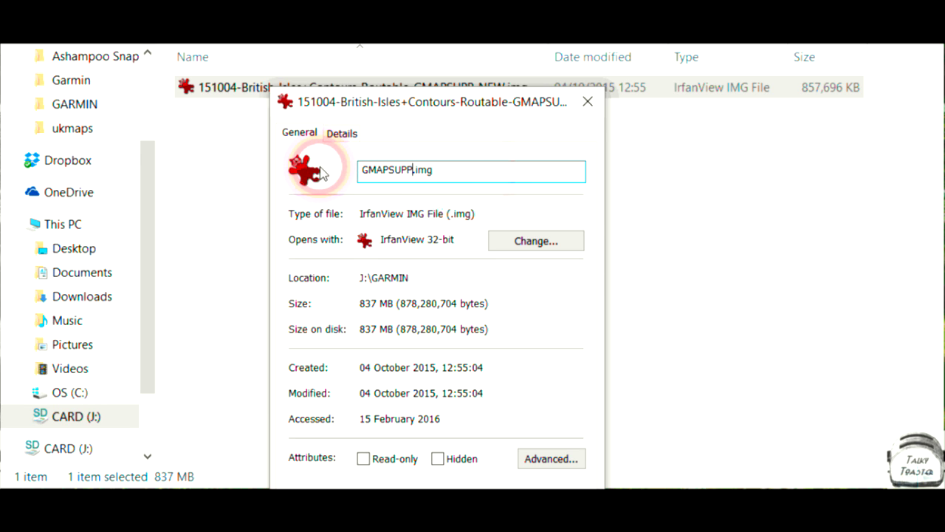
left_click(443, 177)
left_click_drag(445, 179, 353, 170)
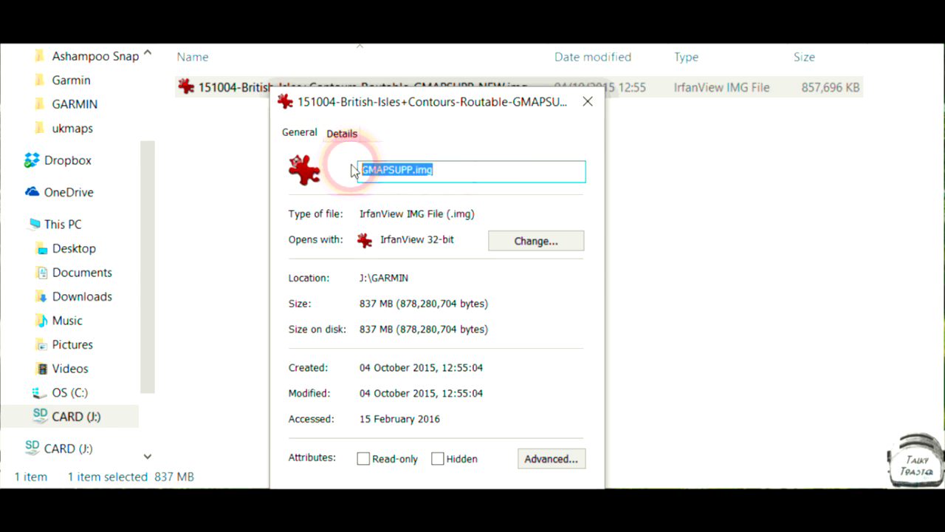
left_click(587, 106)
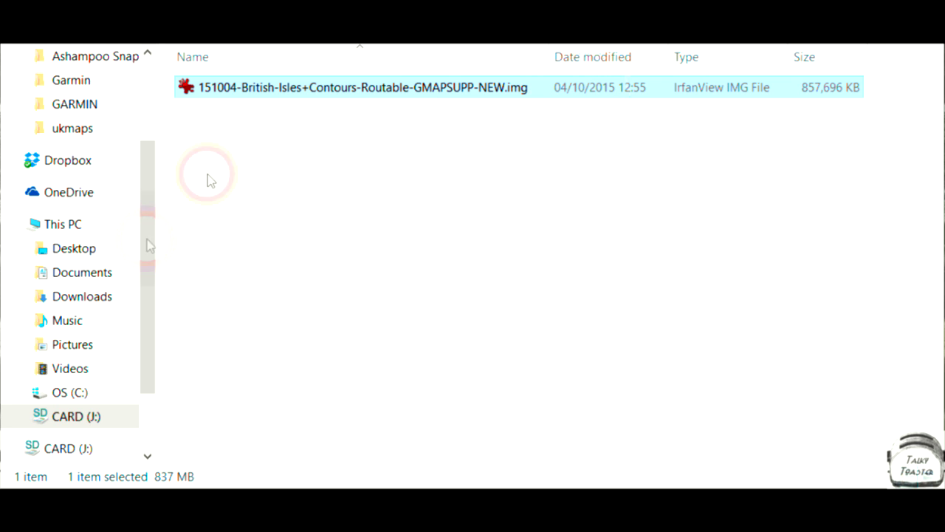
right_click(101, 415)
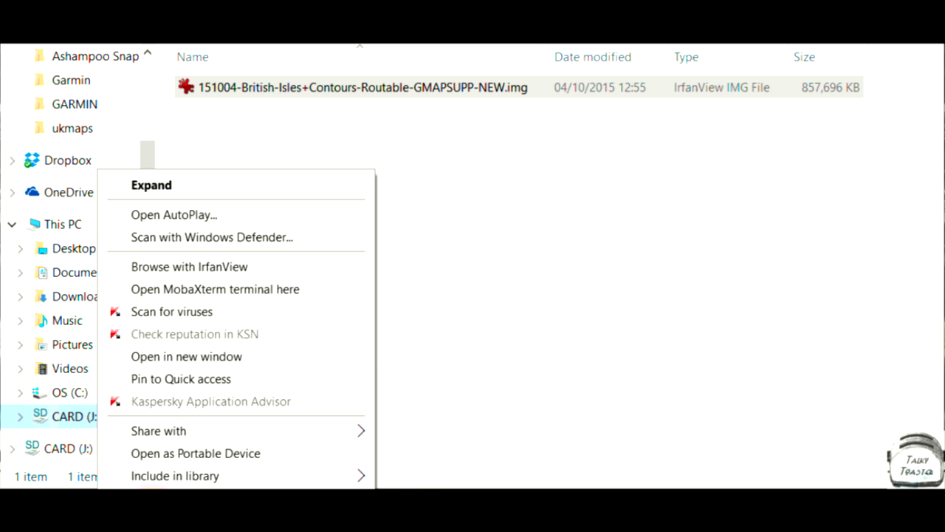
left_click(221, 491)
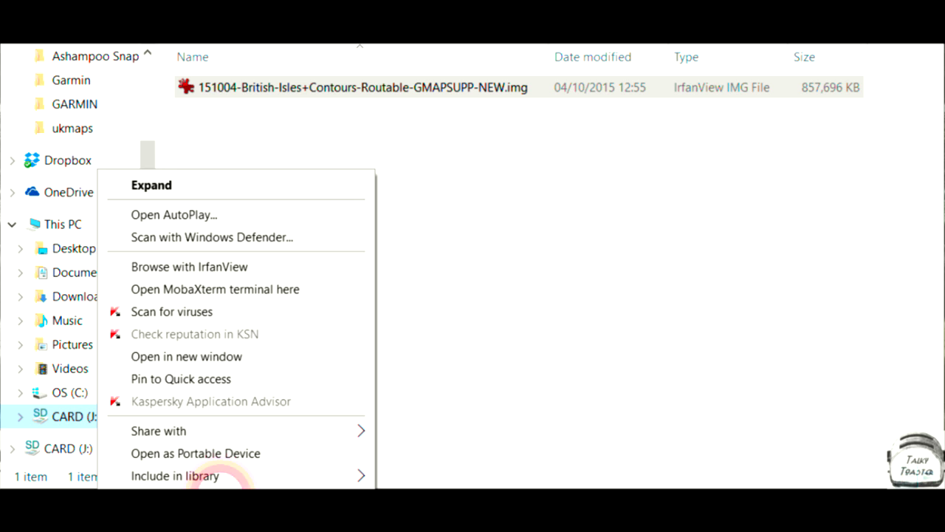
left_click(506, 293)
left_click(506, 293)
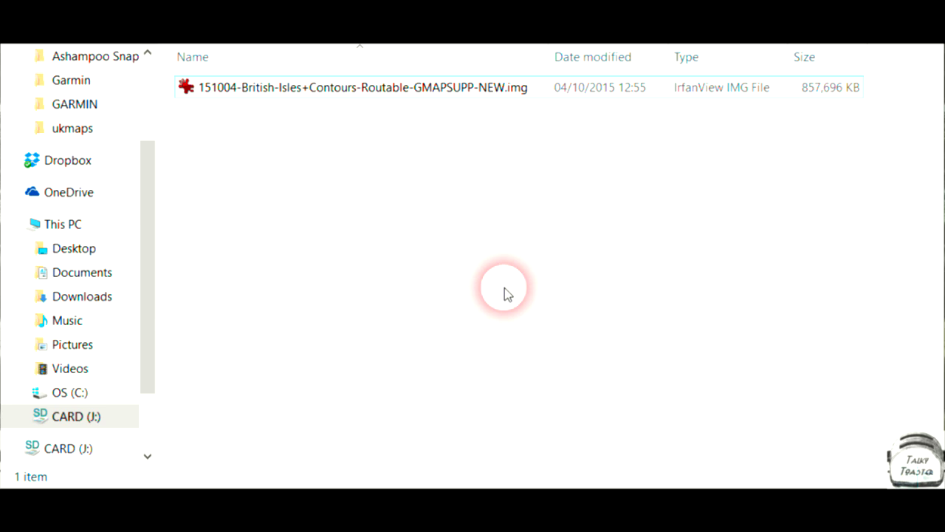
left_click(501, 303)
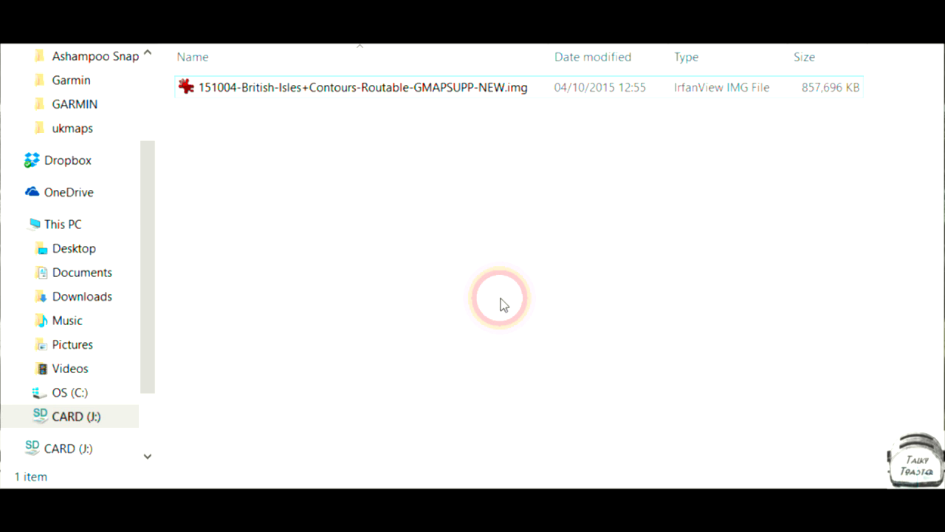